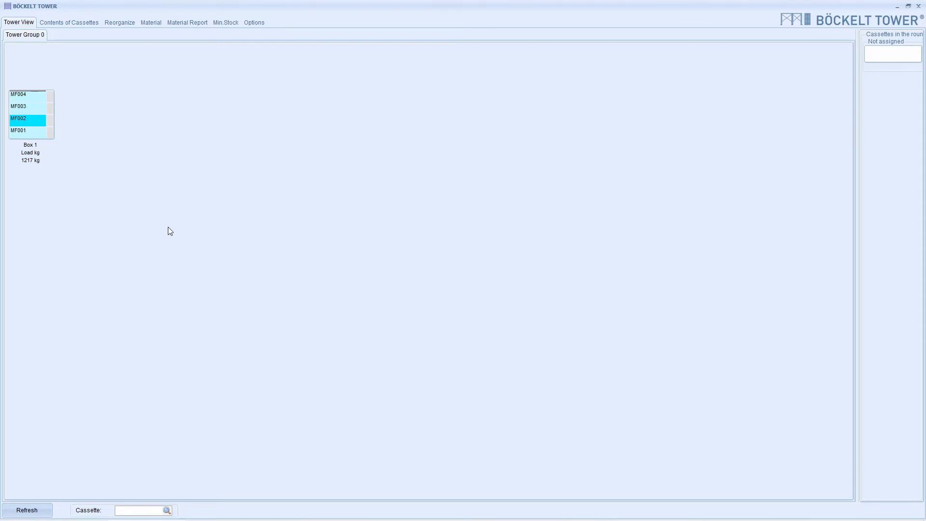
# Step: Refresh the tower view, then select cassette MF003 in Box 1 and the unassigned cassette MF004
pyautogui.click(42, 515)
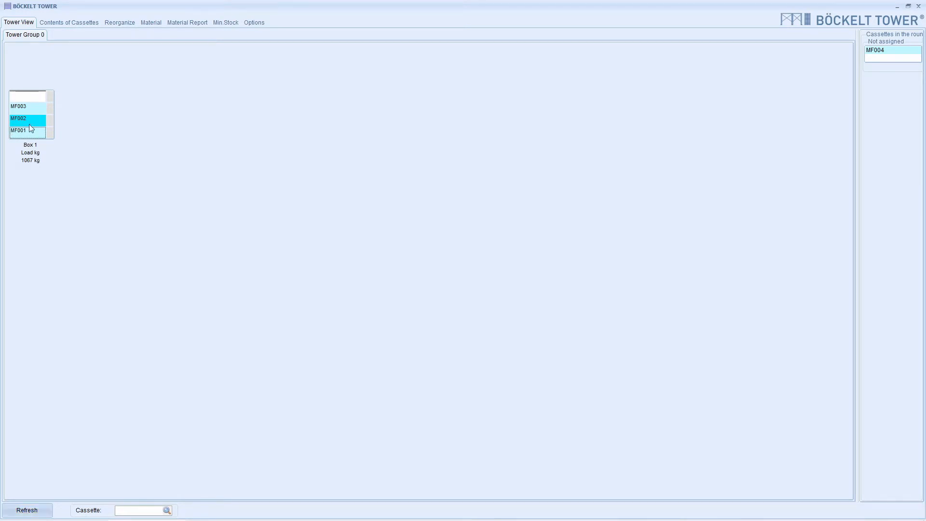
pyautogui.click(28, 107)
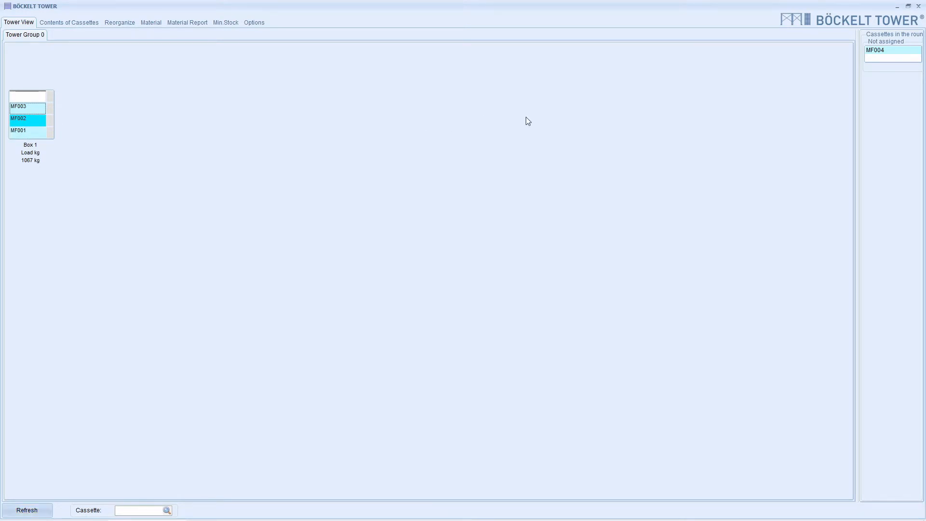
pyautogui.click(882, 53)
# Step: Locate cassette MF003 by its number and open its contents
pyautogui.click(119, 506)
pyautogui.write('MF003')
pyautogui.click(168, 511)
pyautogui.click(50, 107)
pyautogui.doubleClick(29, 109)
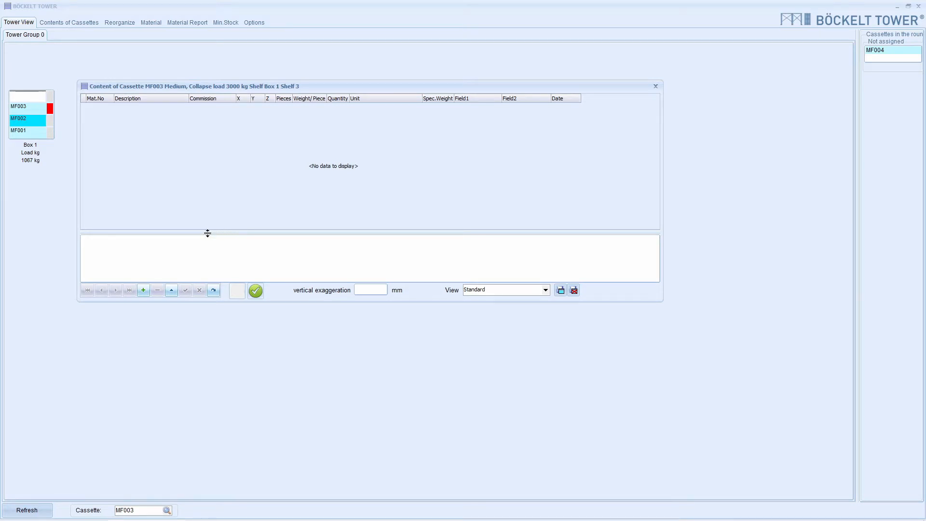
pyautogui.click(143, 290)
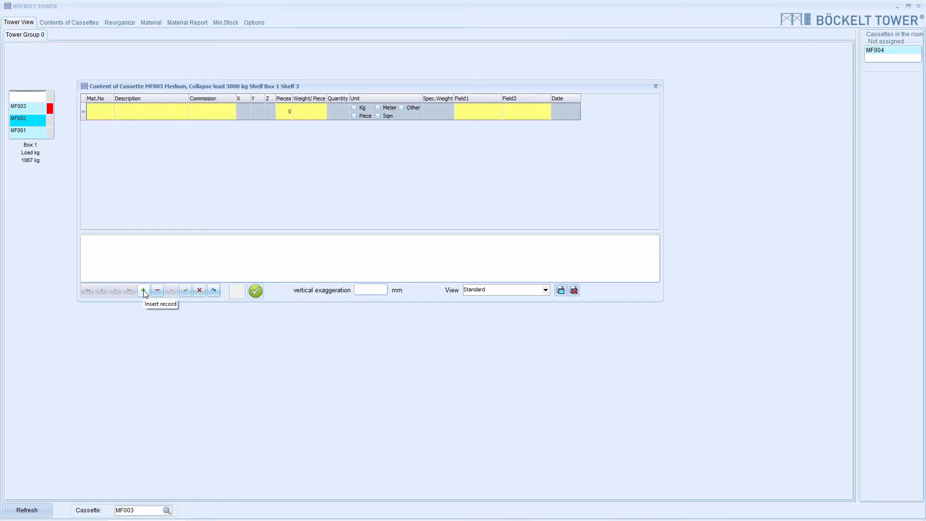
pyautogui.click(101, 102)
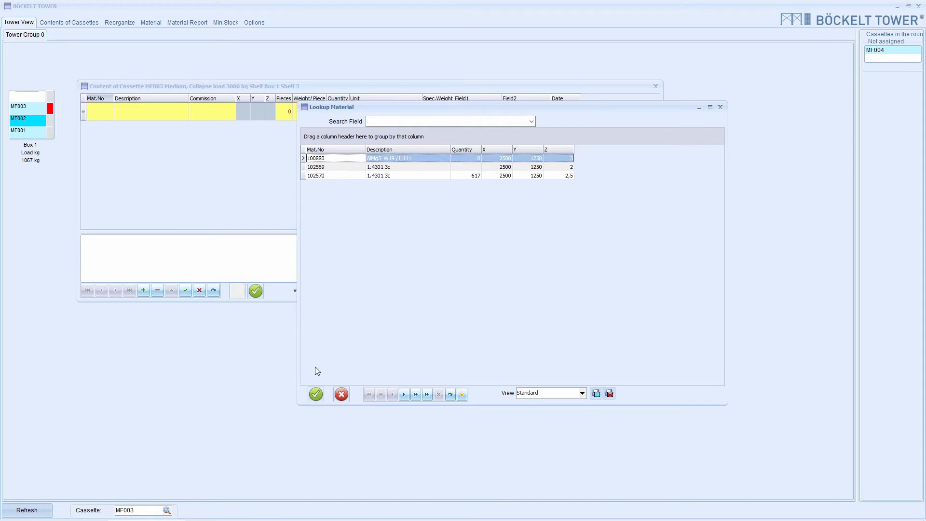
pyautogui.click(314, 395)
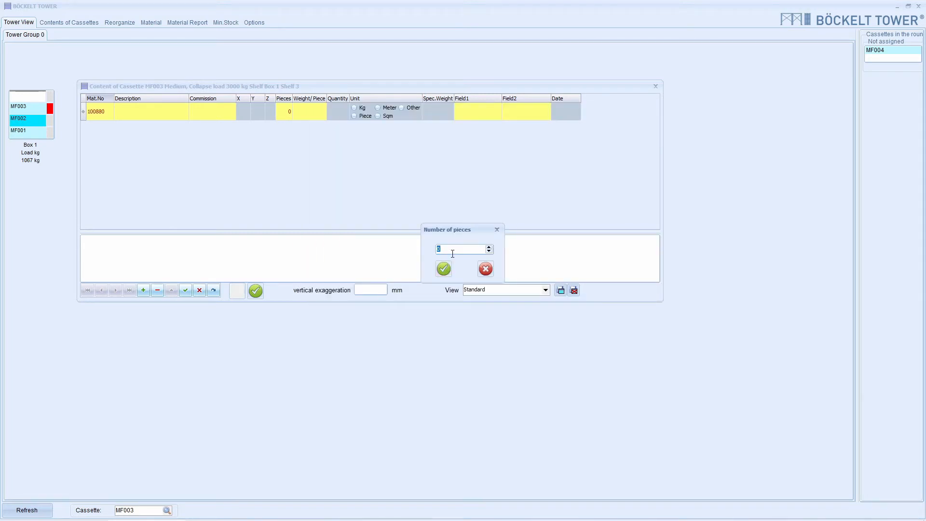
pyautogui.write('5')
pyautogui.click(441, 269)
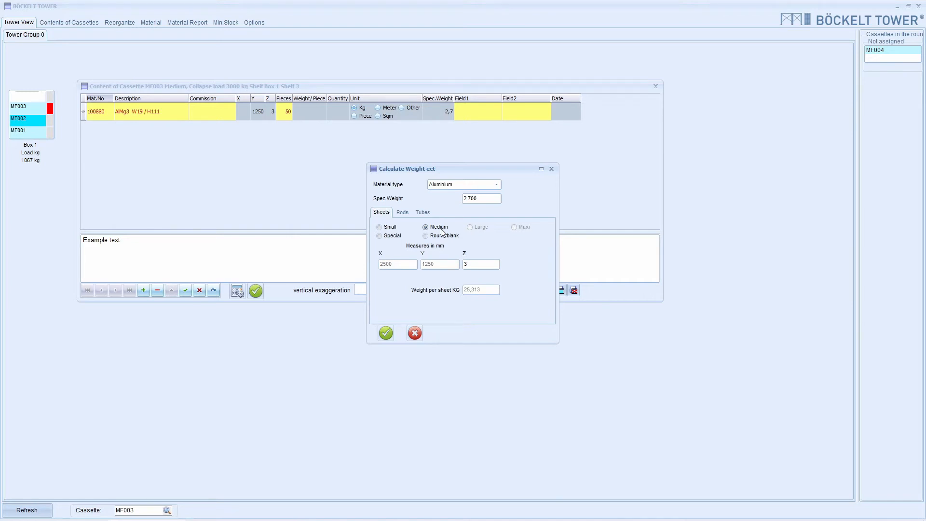
pyautogui.click(390, 227)
pyautogui.click(440, 228)
pyautogui.click(386, 332)
pyautogui.press('Escape')
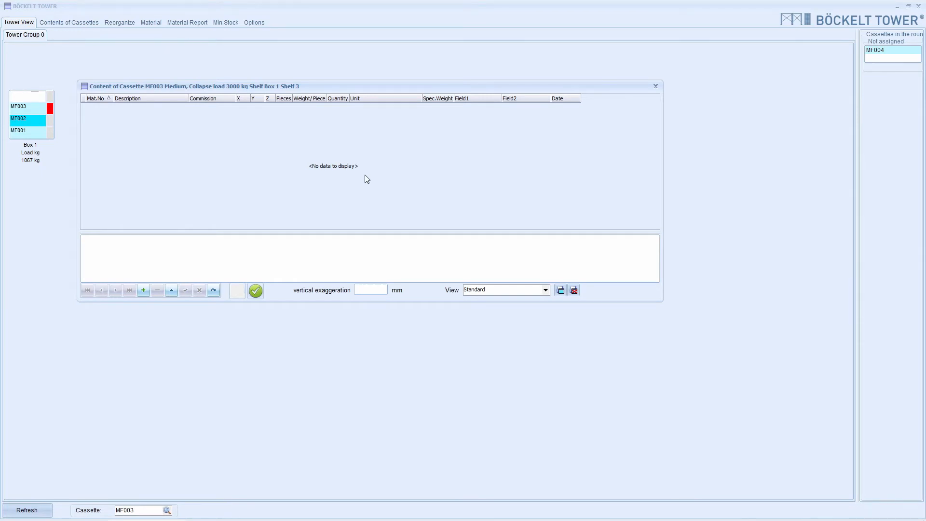
# Step: Add and save a record for material 100880 in cassette MF003 with 50 pieces, accepting the weight calculation for Medium aluminium sheets
pyautogui.doubleClick(366, 179)
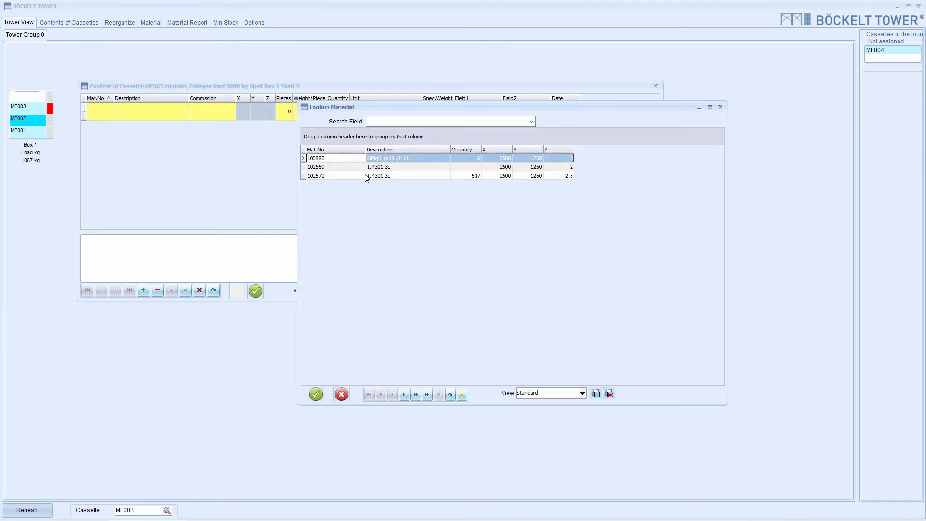
pyautogui.click(353, 167)
pyautogui.click(353, 159)
pyautogui.doubleClick(353, 159)
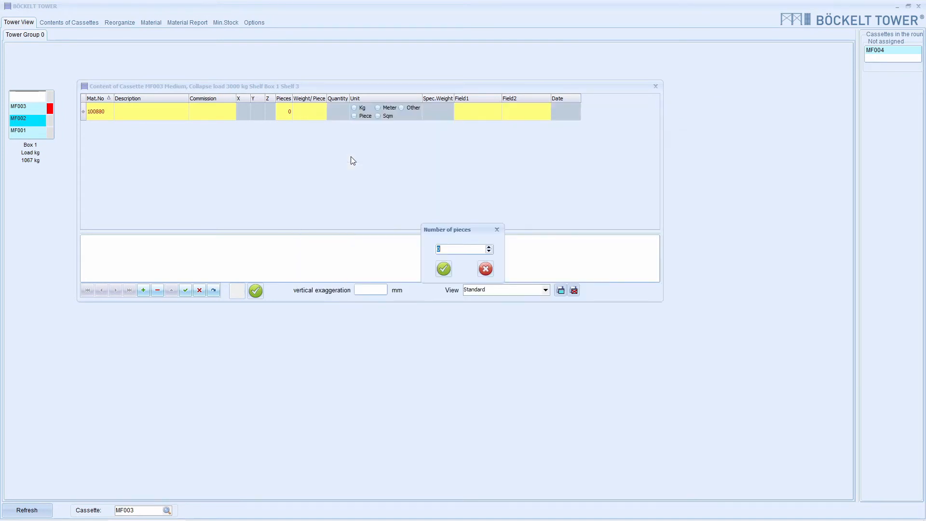
pyautogui.write('5')
pyautogui.press('Return')
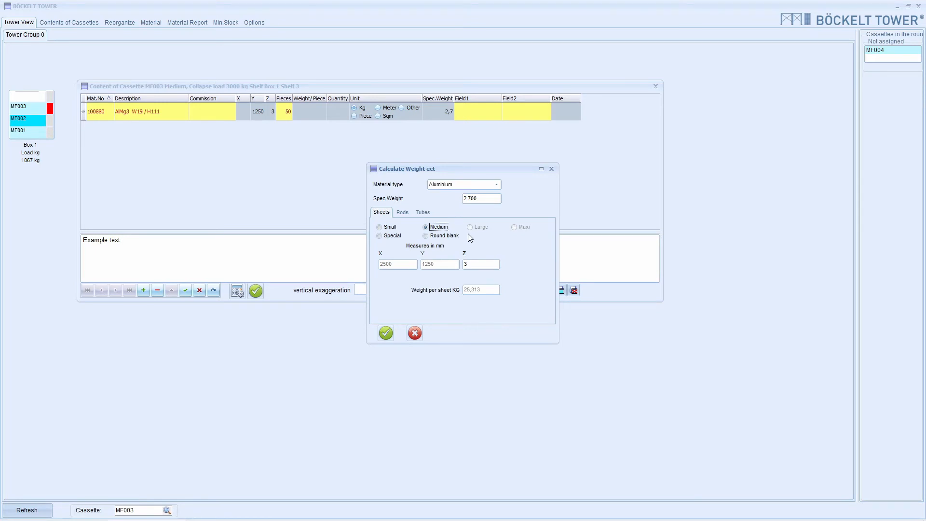
pyautogui.press('Return')
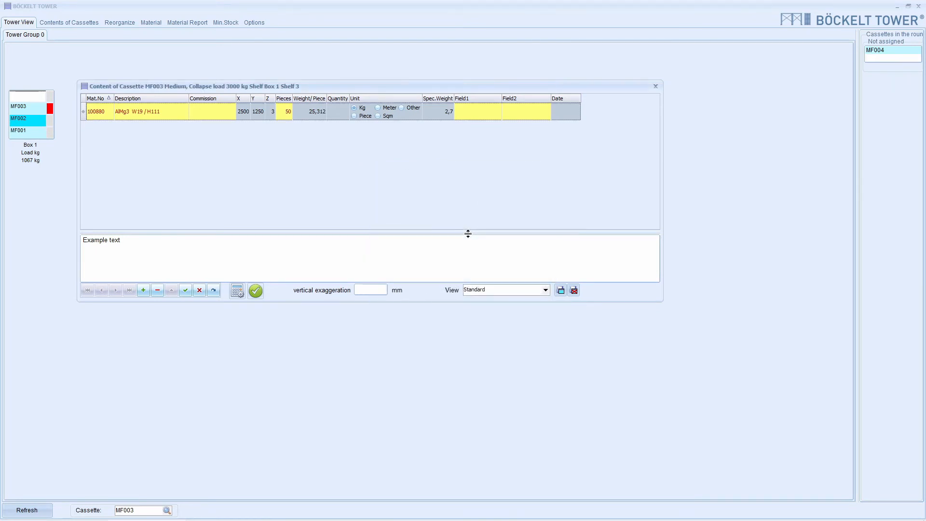
pyautogui.click(186, 290)
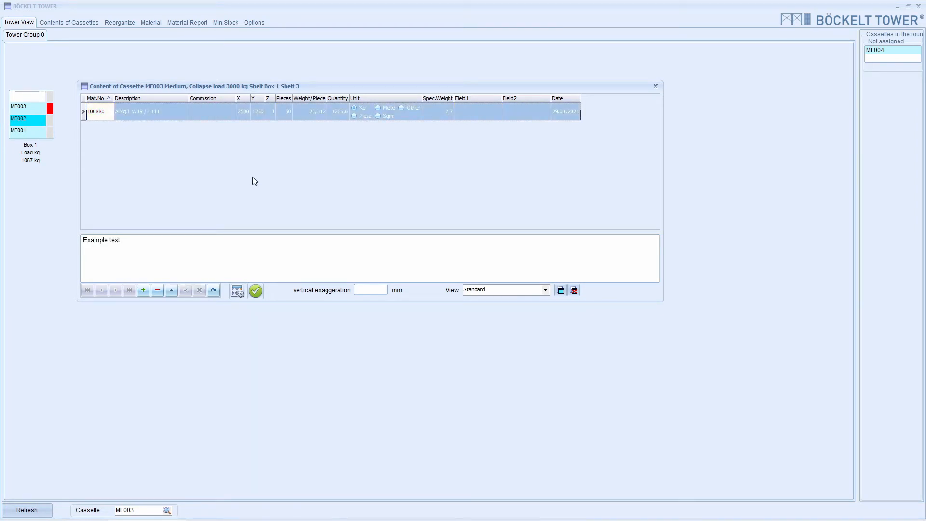
# Step: Rerun the weight calculation for the 100880 record with the Medium sheet size and save the record
pyautogui.click(236, 291)
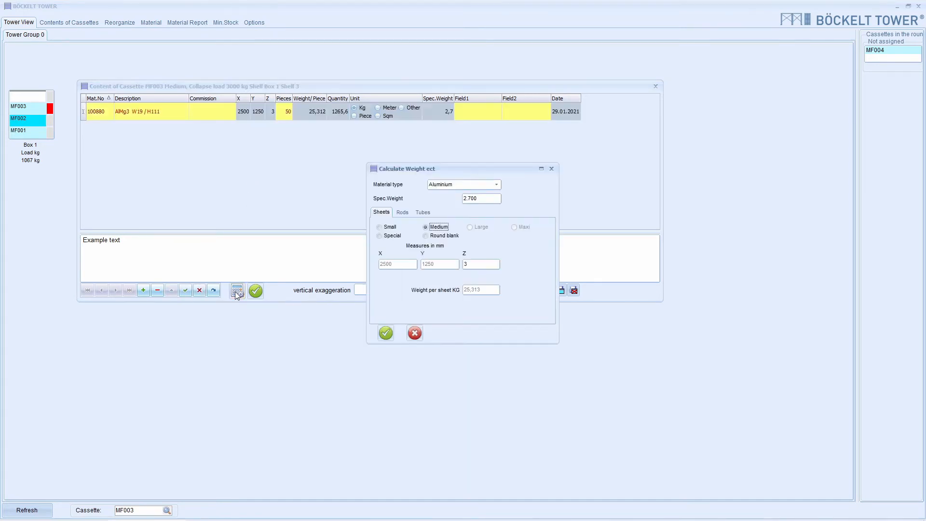
pyautogui.click(386, 335)
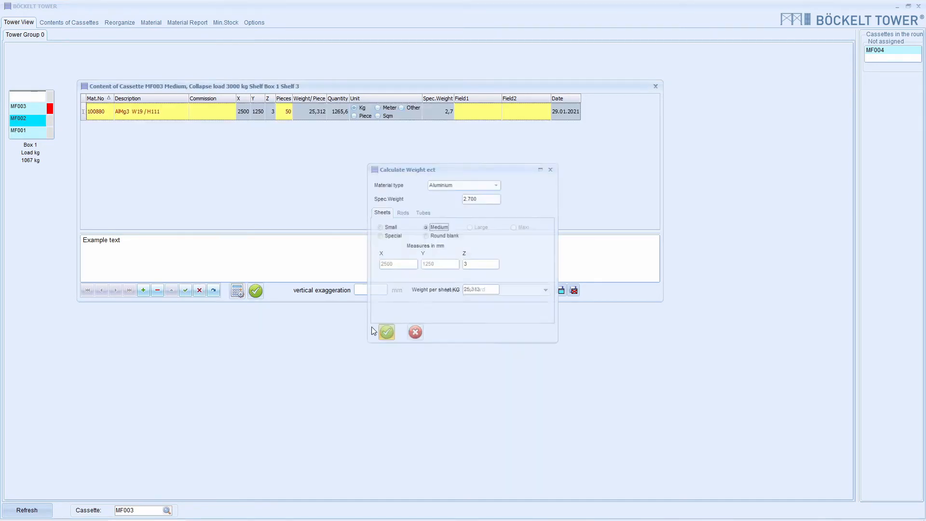
pyautogui.click(185, 289)
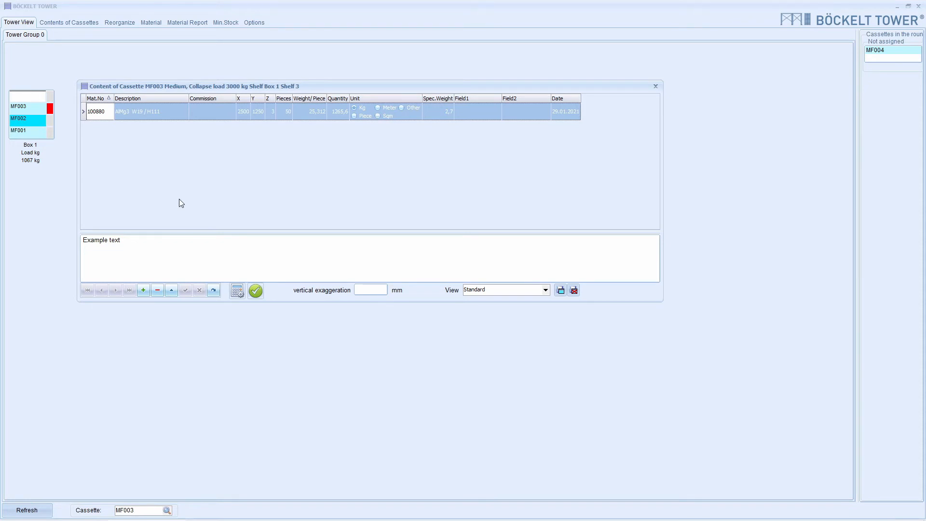
# Step: Edit the 100880 record to set its commission to 1234567 and Field1 to "example", and save it
pyautogui.click(172, 288)
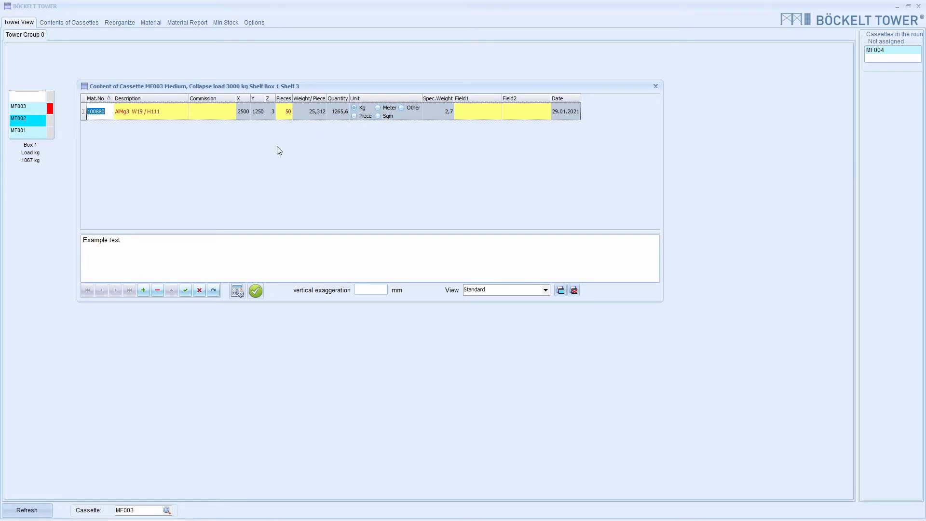
pyautogui.click(197, 111)
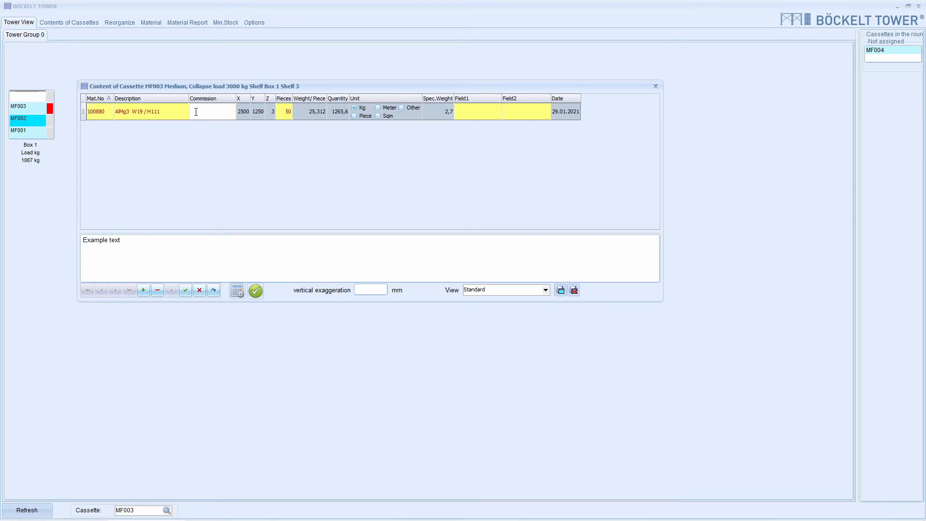
pyautogui.write('1234567')
pyautogui.click(287, 112)
pyautogui.click(287, 109)
pyautogui.click(287, 115)
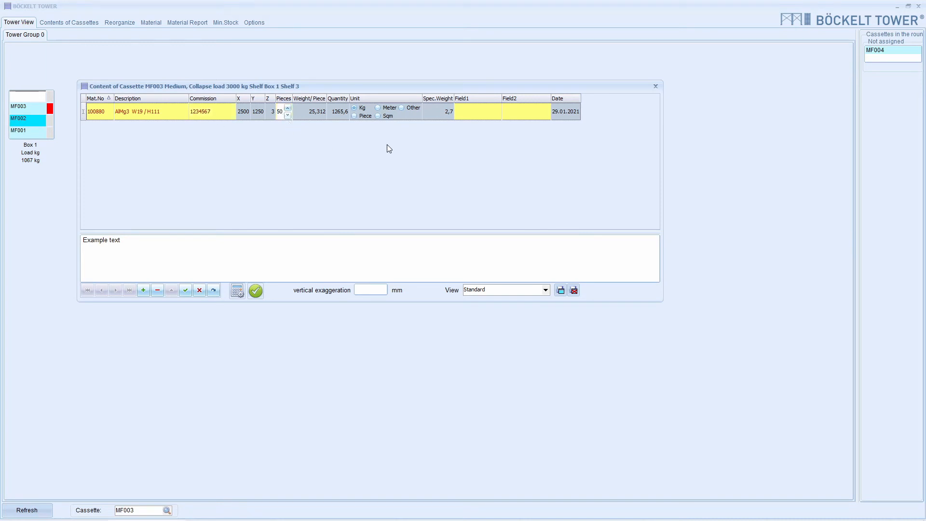
pyautogui.click(490, 118)
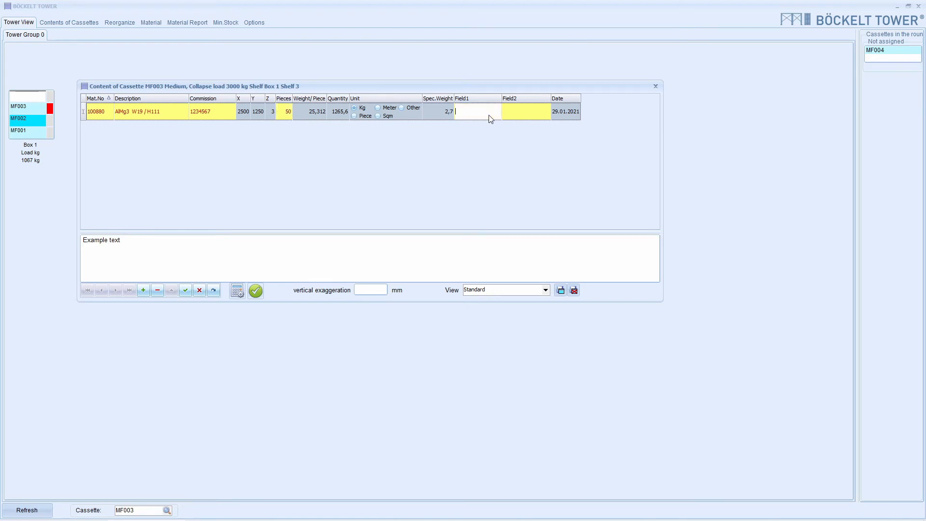
pyautogui.write('example')
pyautogui.click(186, 291)
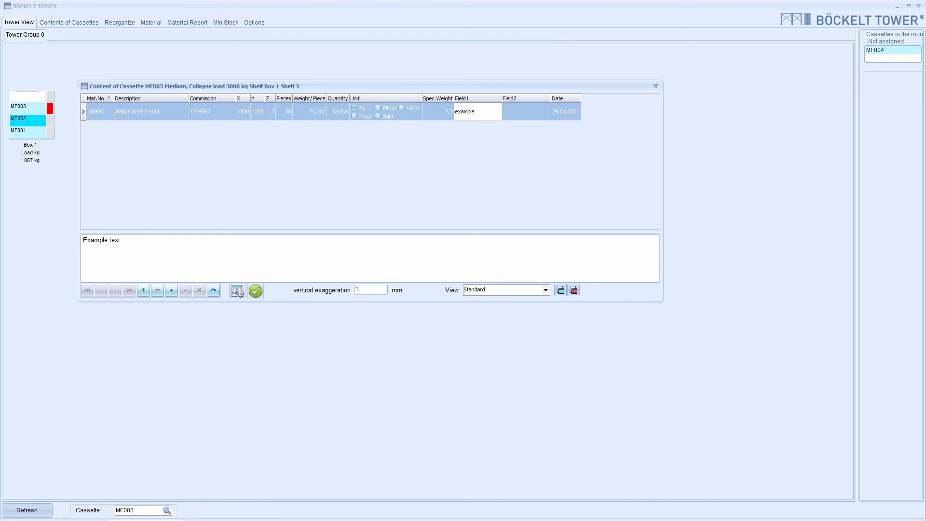
# Step: Set the vertical exaggeration of cassette MF003 to 100 mm and confirm the cassette contents
pyautogui.write('00')
pyautogui.click(255, 291)
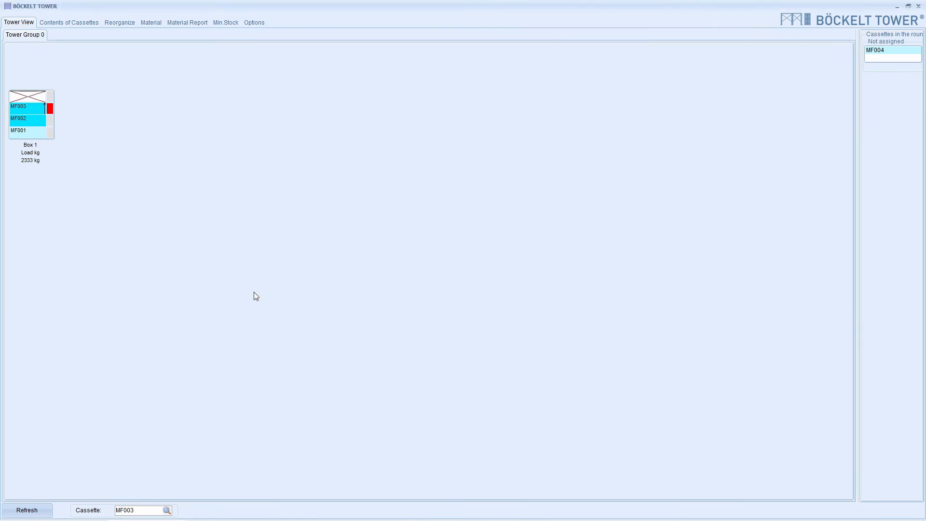
# Step: Reopen the contents of cassette MF003, clear its vertical exaggeration value and confirm
pyautogui.doubleClick(27, 107)
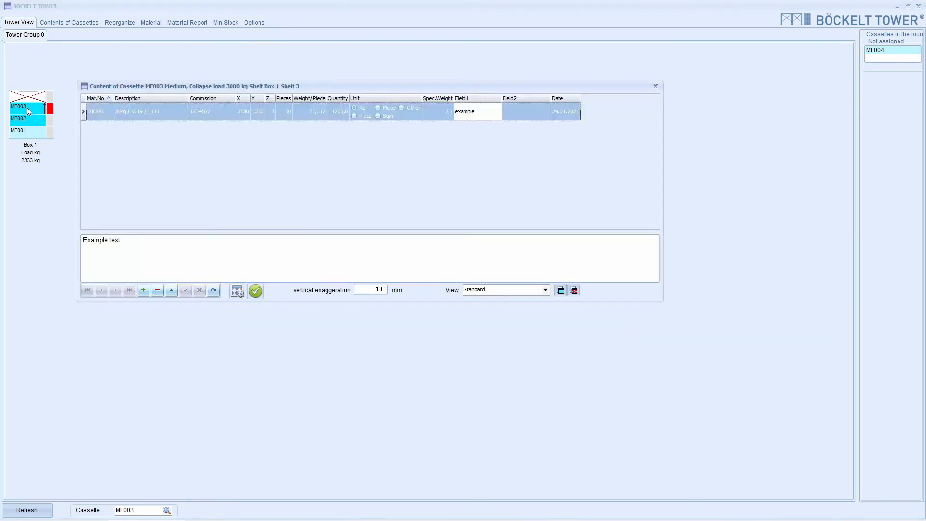
pyautogui.click(359, 290)
pyautogui.press('BackSpace')
pyautogui.press('BackSpace')
pyautogui.press('BackSpace')
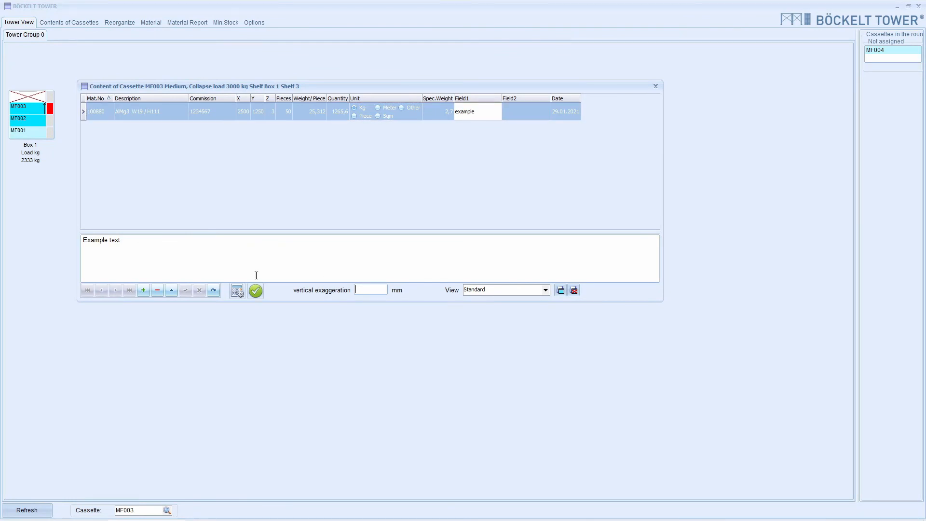
pyautogui.click(255, 290)
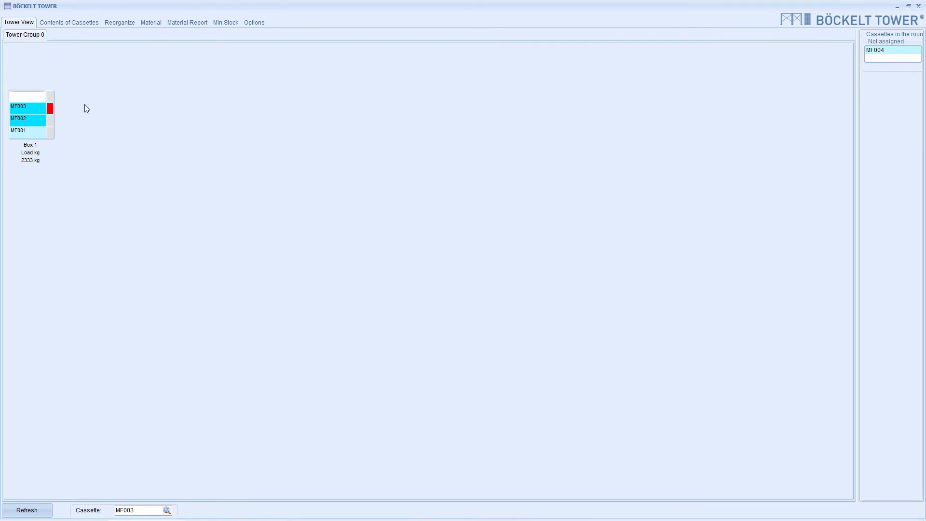
# Step: Reopen cassette MF003, set the number of pieces of material 100880 to 40 and save the record
pyautogui.doubleClick(22, 109)
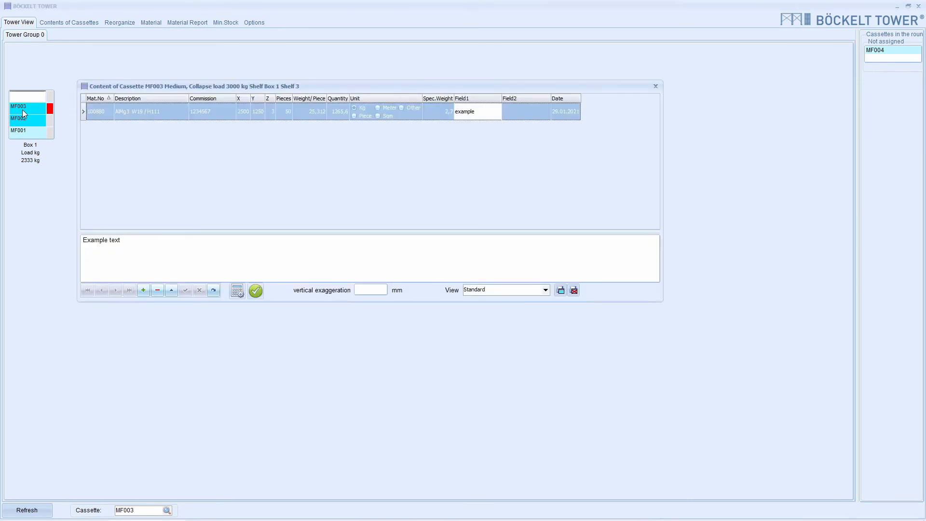
pyautogui.click(288, 114)
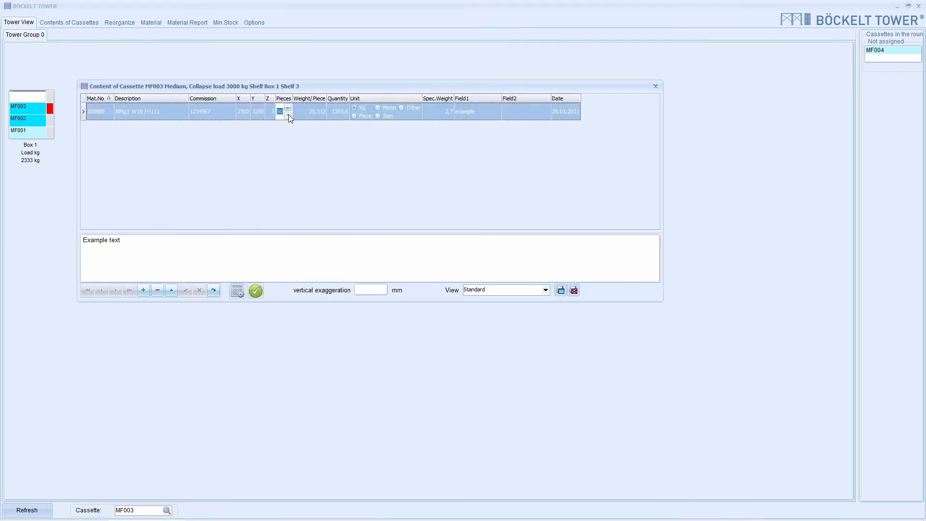
pyautogui.click(287, 116)
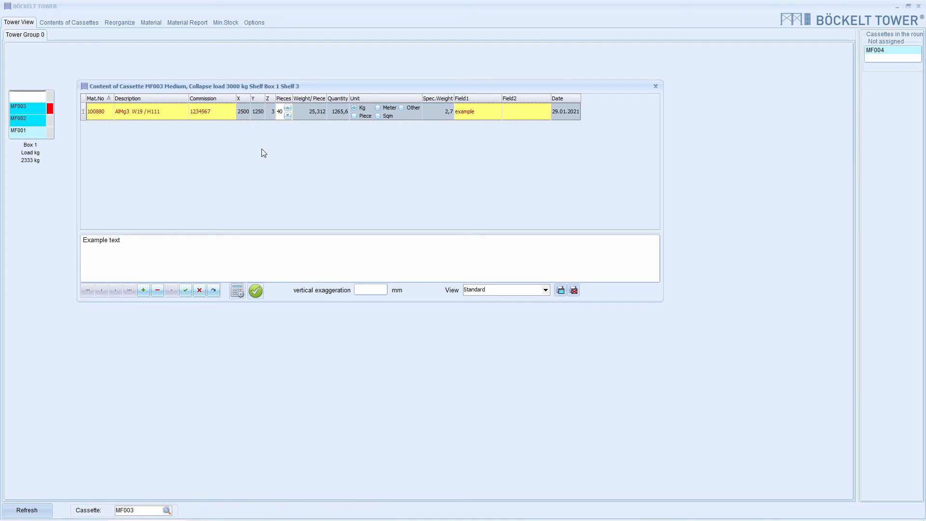
pyautogui.click(186, 289)
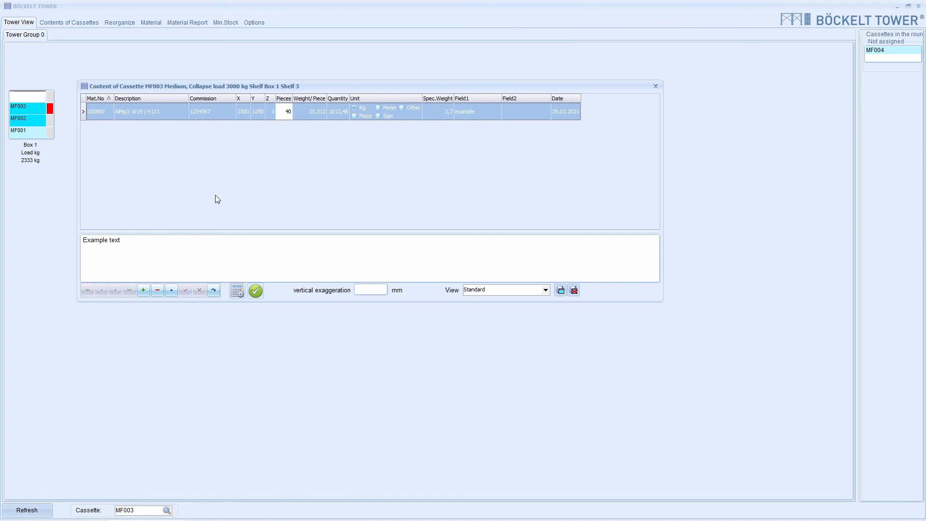
# Step: Try to add a second record for material 100880 with 1 piece as a Special sheet with X set to 1500 mm
pyautogui.click(145, 289)
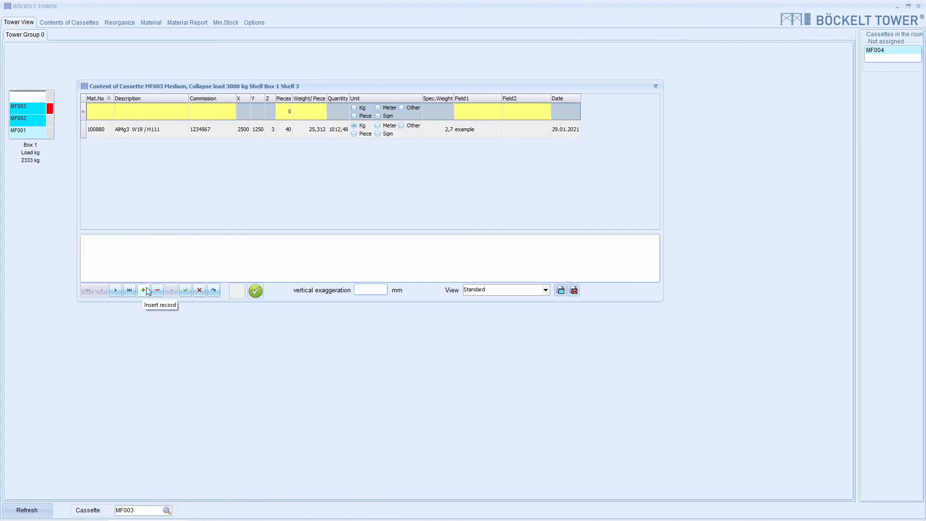
pyautogui.click(96, 111)
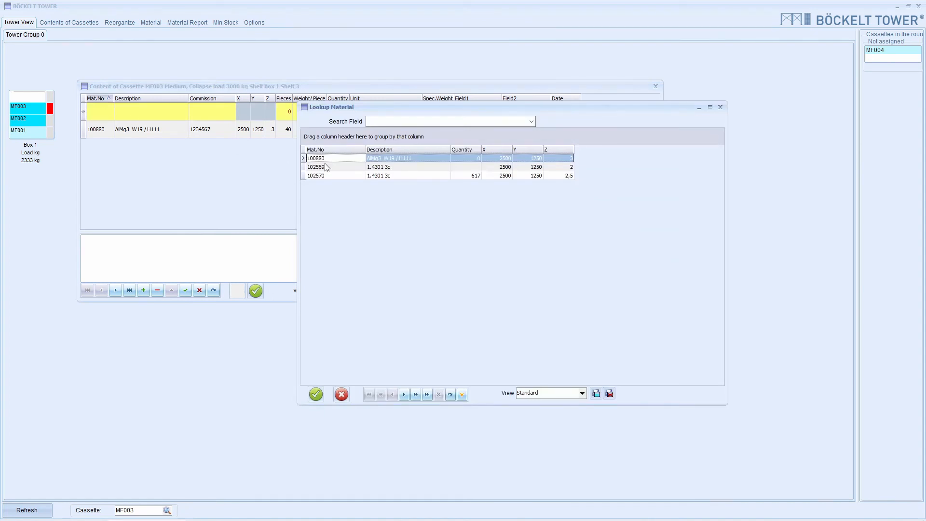
pyautogui.click(316, 394)
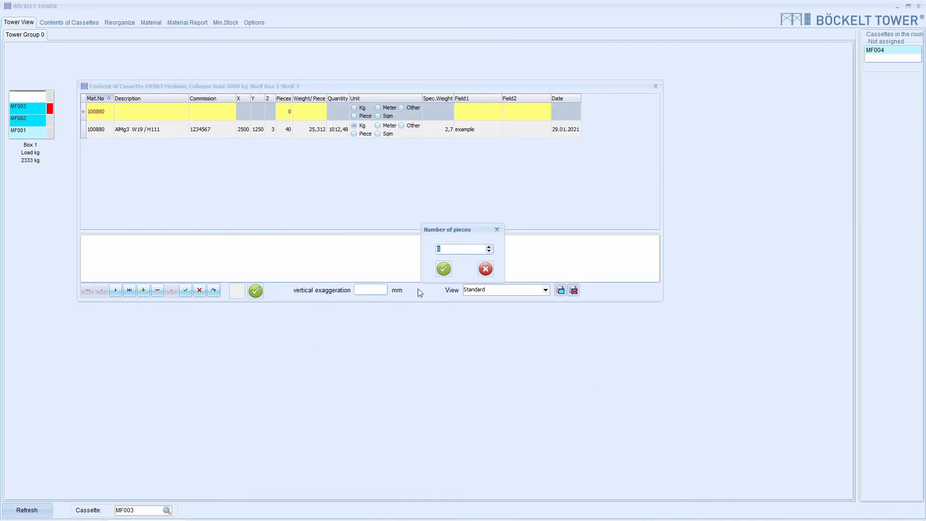
pyautogui.click(442, 251)
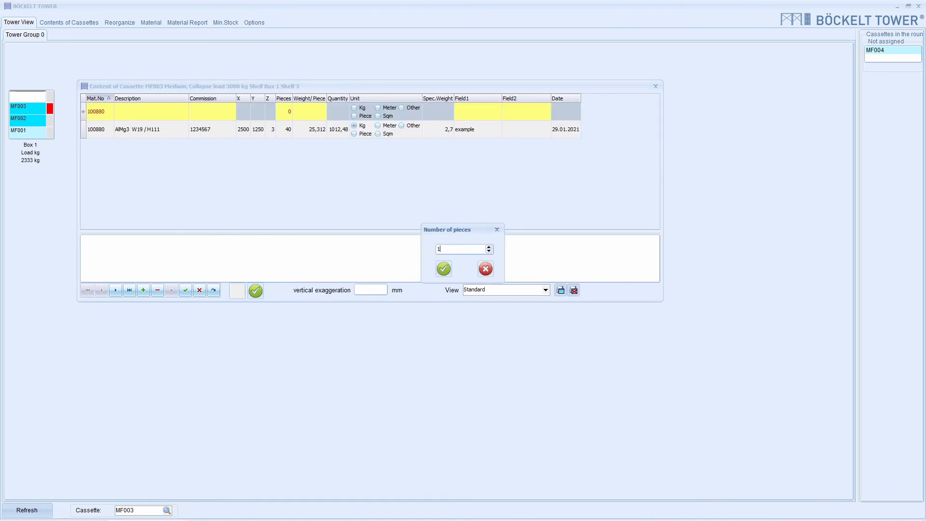
pyautogui.click(443, 269)
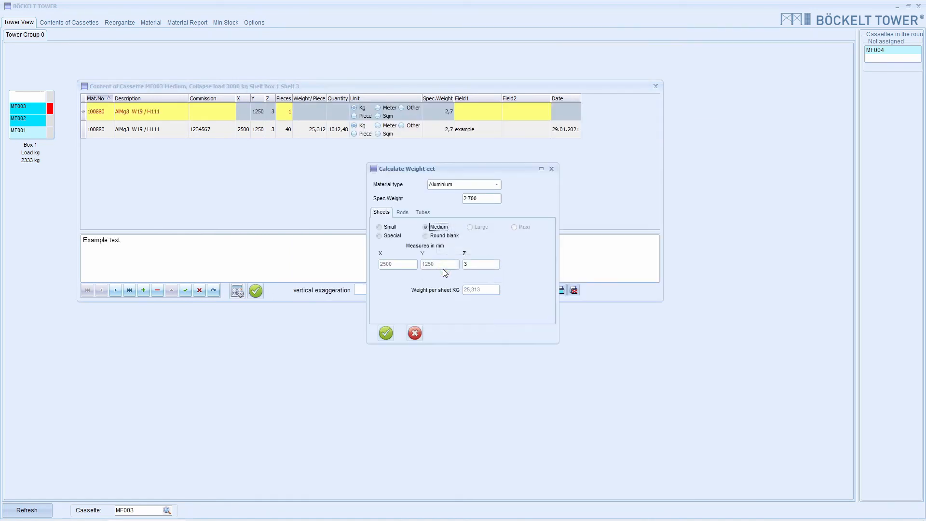
pyautogui.click(393, 236)
pyautogui.moveTo(398, 264); pyautogui.dragTo(370, 261)
pyautogui.write('1500')
pyautogui.click(385, 334)
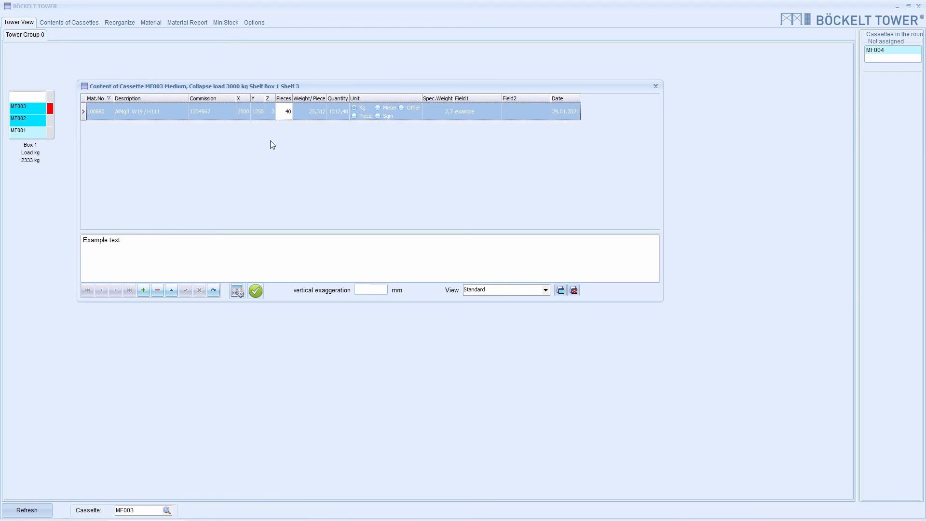
# Step: Create a remnant from material 100880 as a Special sheet with X 1500 mm and Y 1250 mm, and save the record
pyautogui.rightClick(280, 116)
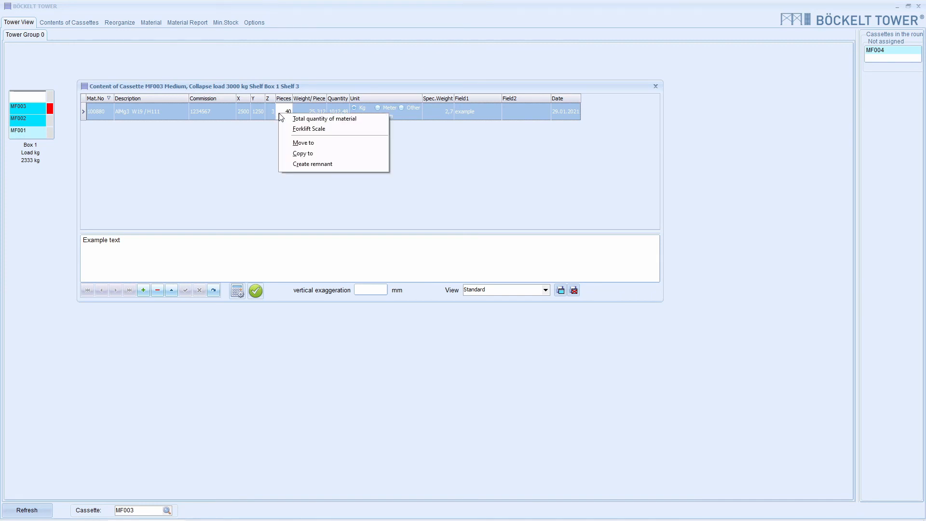
pyautogui.click(296, 164)
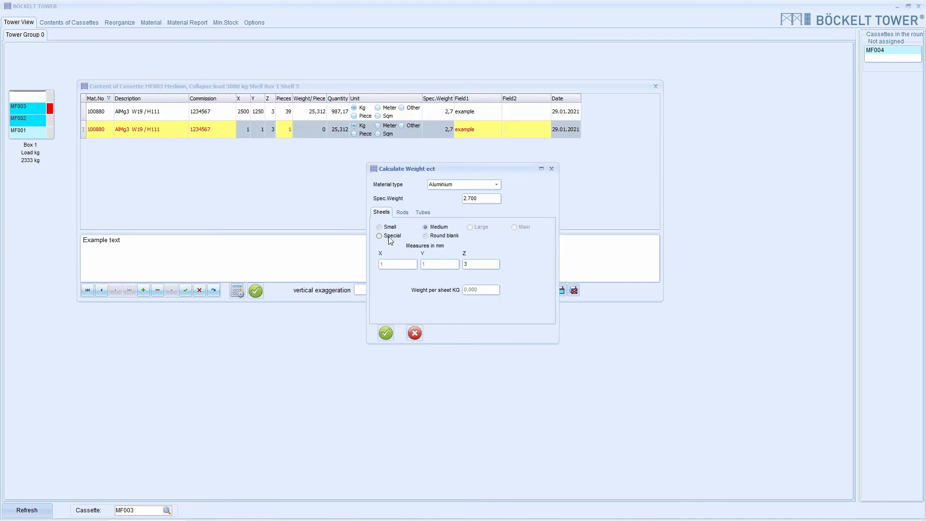
pyautogui.click(390, 238)
pyautogui.click(392, 266)
pyautogui.write('500250')
pyautogui.click(385, 333)
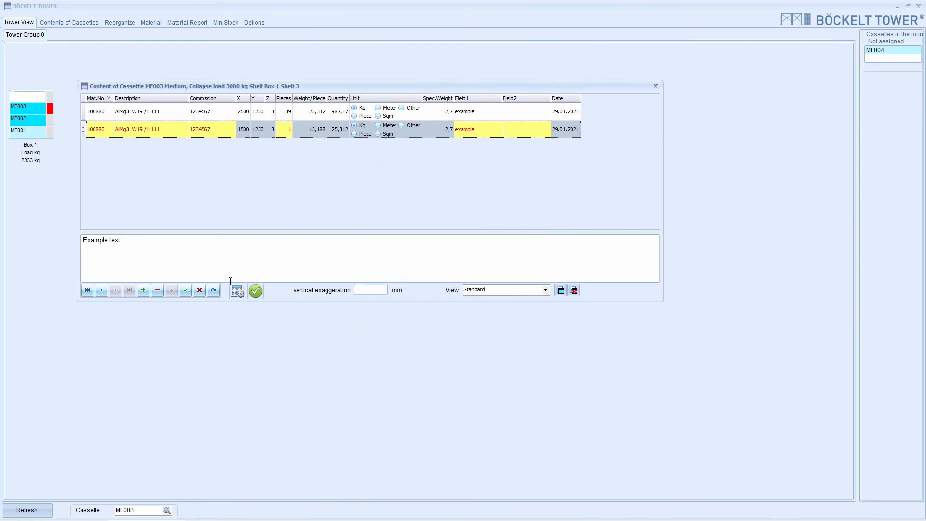
pyautogui.click(185, 290)
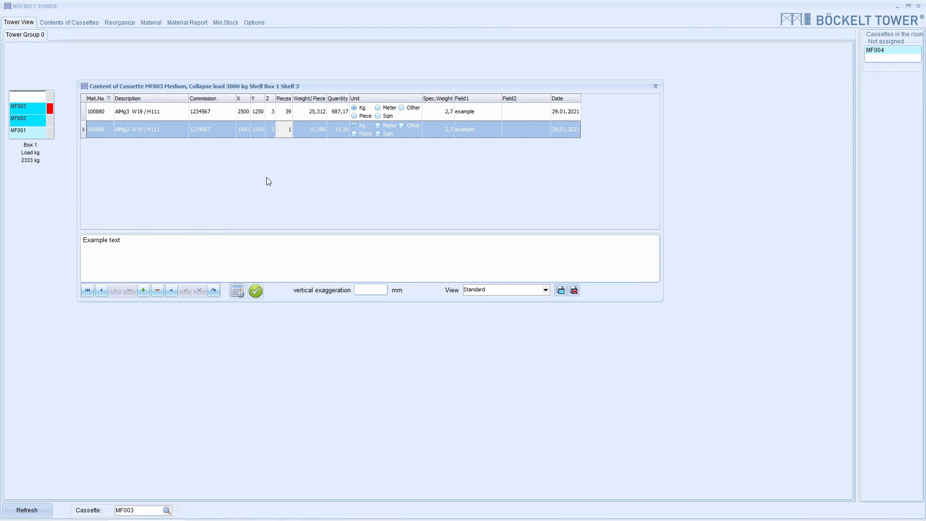
# Step: Delete both material 100880 records from cassette MF003 and confirm the emptied cassette contents
pyautogui.click(158, 289)
pyautogui.click(429, 278)
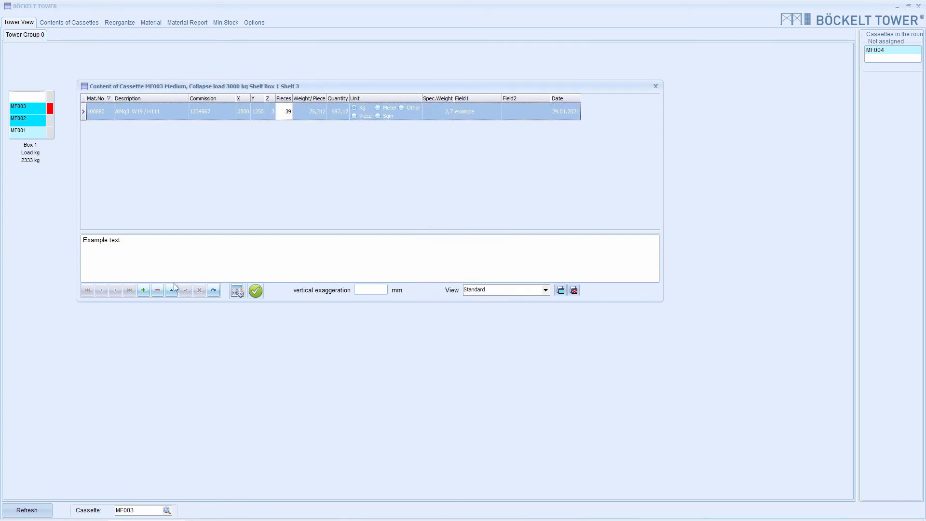
pyautogui.click(157, 289)
pyautogui.click(437, 279)
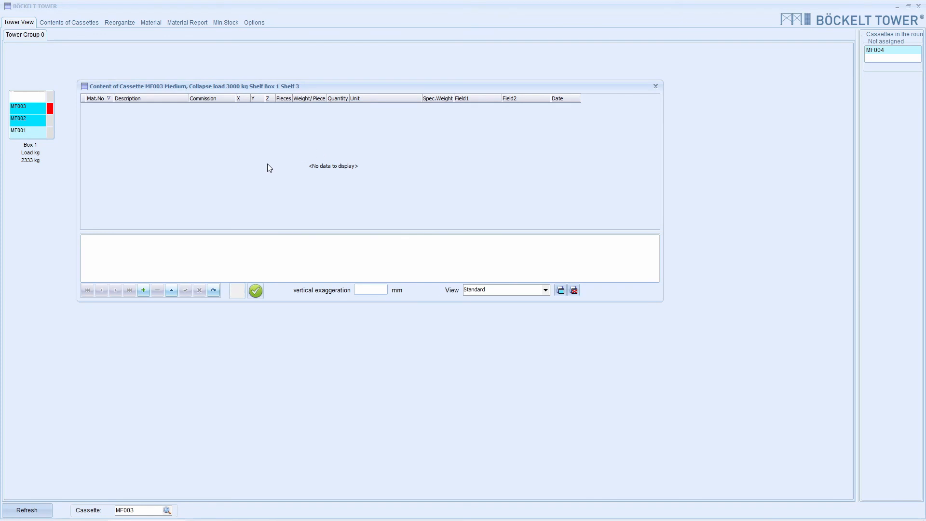
pyautogui.click(254, 291)
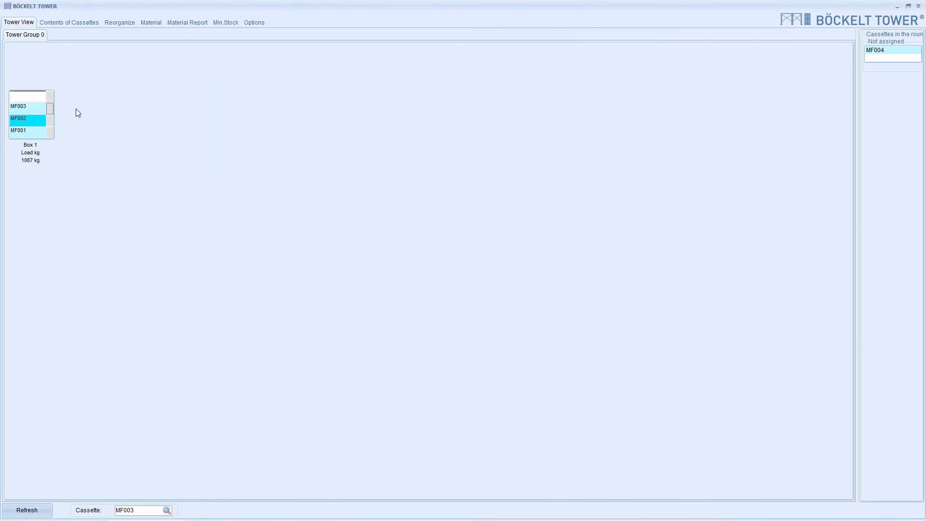